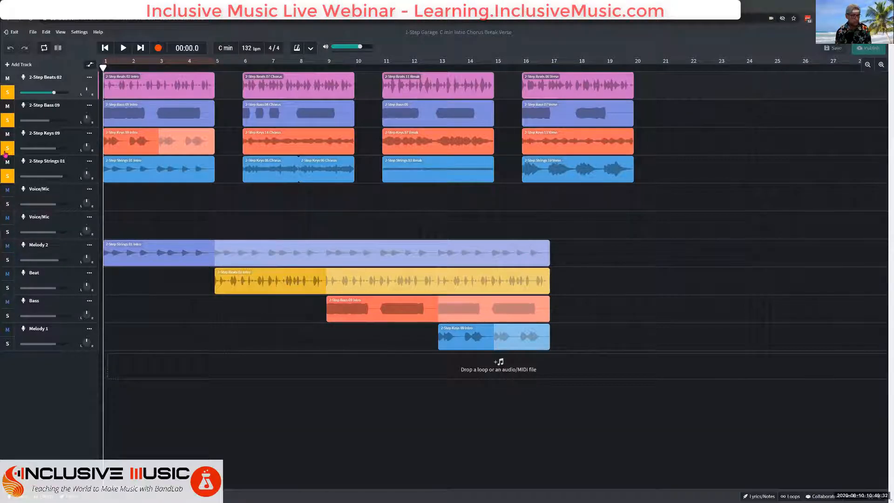
Turn off solo on the 2-Step Strings 01, Keys 09, Bass 09 and Beats 02 tracks.
click(7, 175)
click(7, 149)
click(6, 121)
click(7, 93)
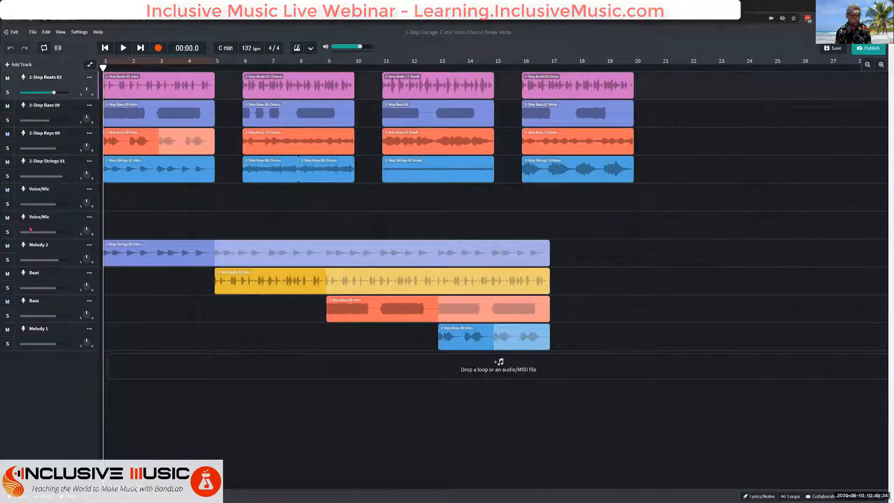
Solo the Melody 2, Beat, Bass and Melody 1 tracks and play the layered arrangement.
click(8, 260)
click(8, 287)
click(7, 315)
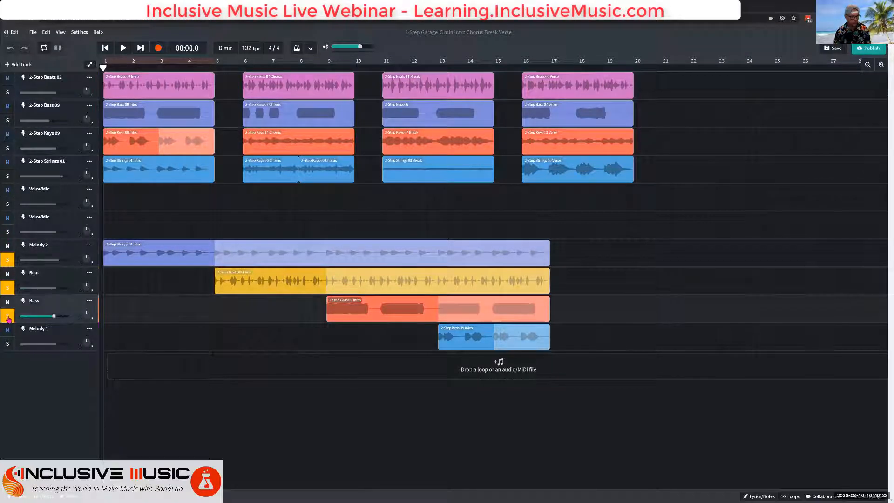
click(8, 343)
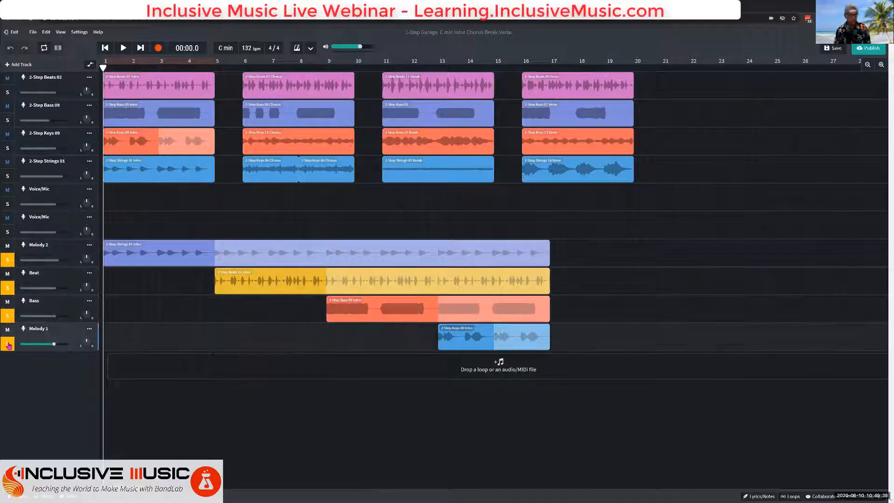
click(124, 47)
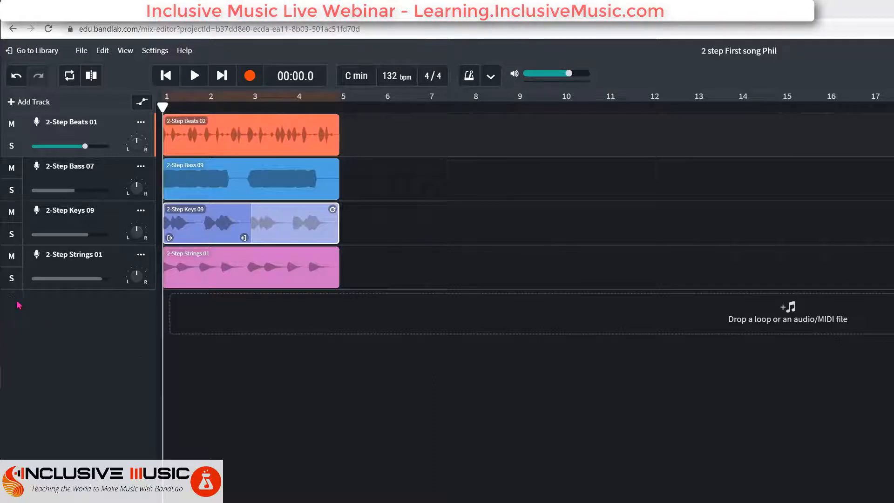
Solo the 2-Step Strings 01 track, play its loop and pause playback.
click(11, 285)
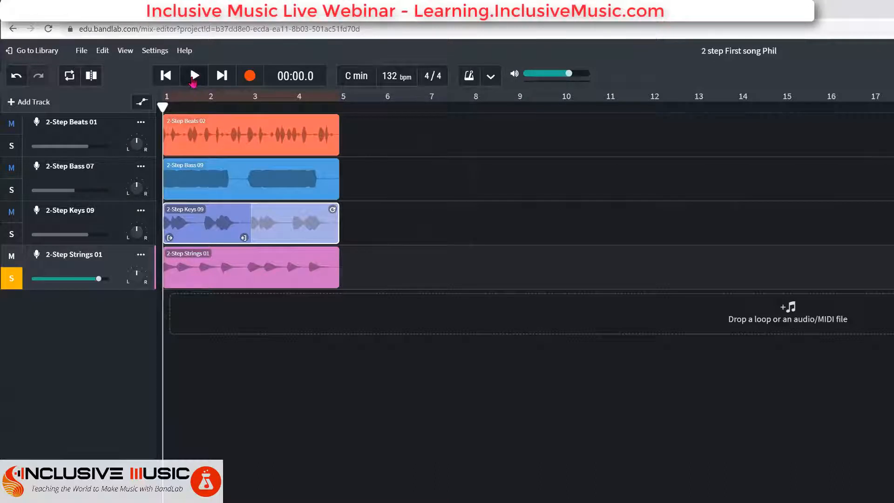
click(193, 80)
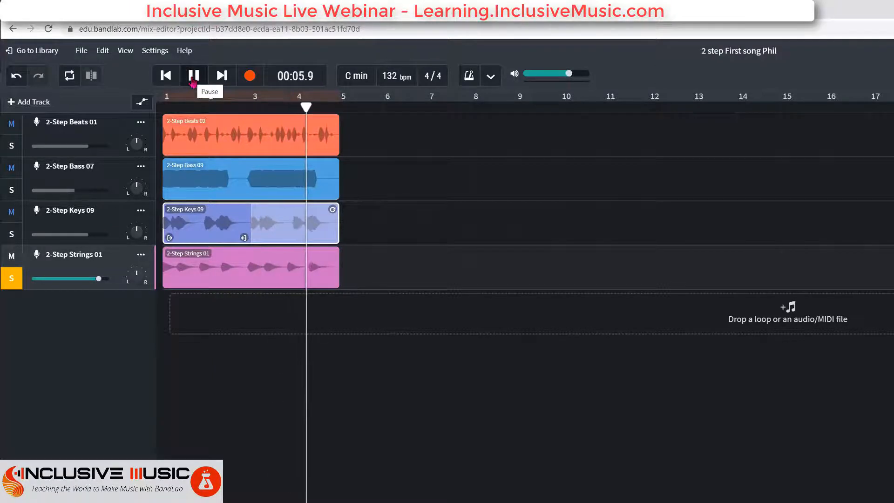
click(193, 80)
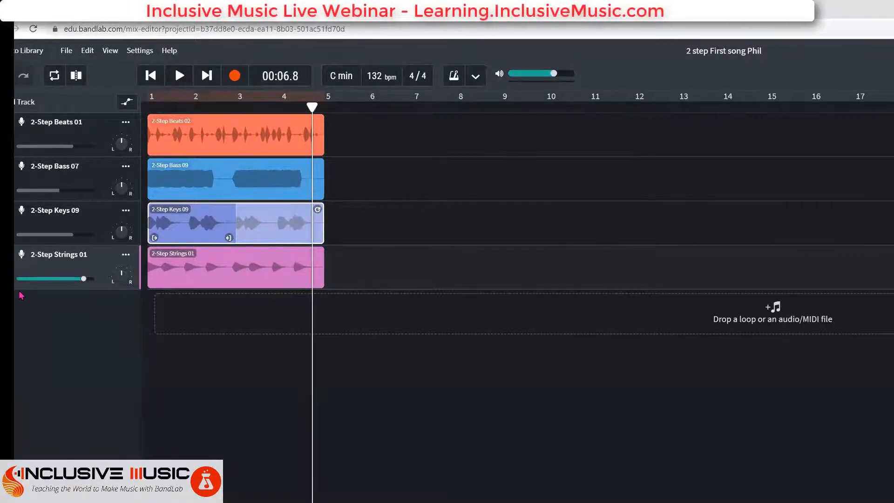
Solo the 2-Step Keys 09 track instead of Strings and listen to its loop with cycling enabled.
click(12, 233)
click(14, 279)
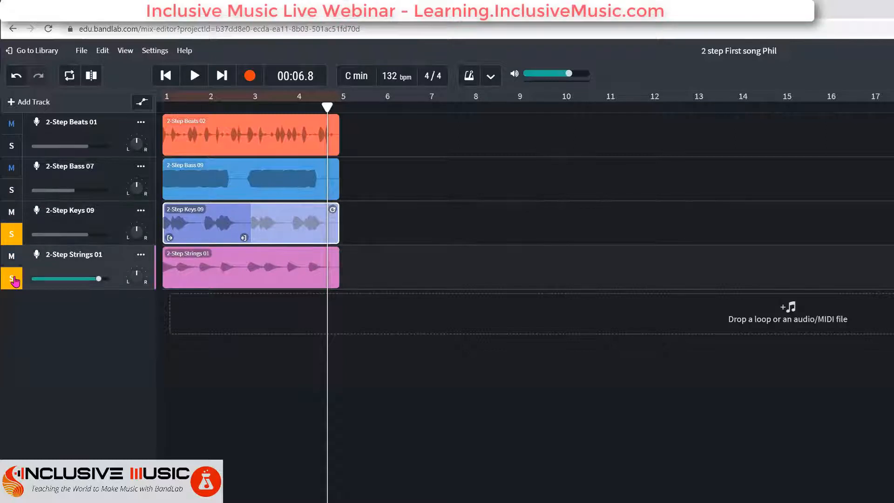
click(13, 279)
click(194, 76)
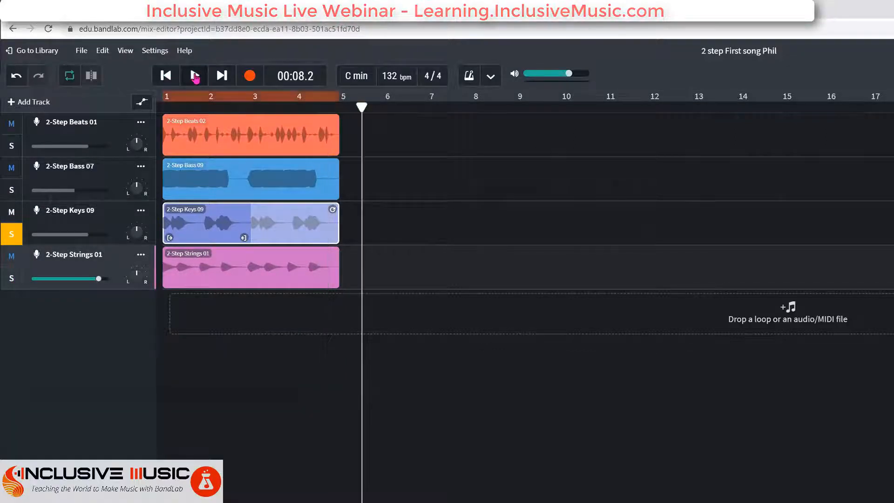
click(195, 78)
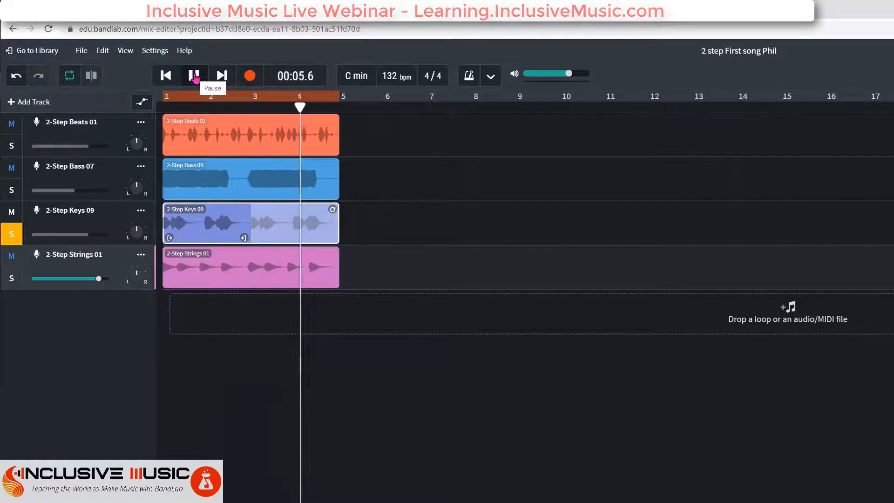
click(194, 77)
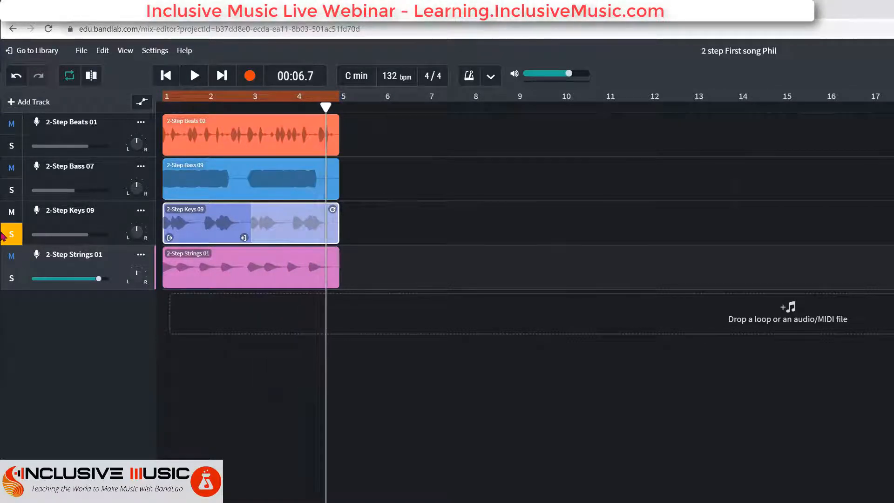
Solo the 2-Step Bass 07 track instead of Keys and play it from the start, then pause.
click(11, 190)
click(13, 234)
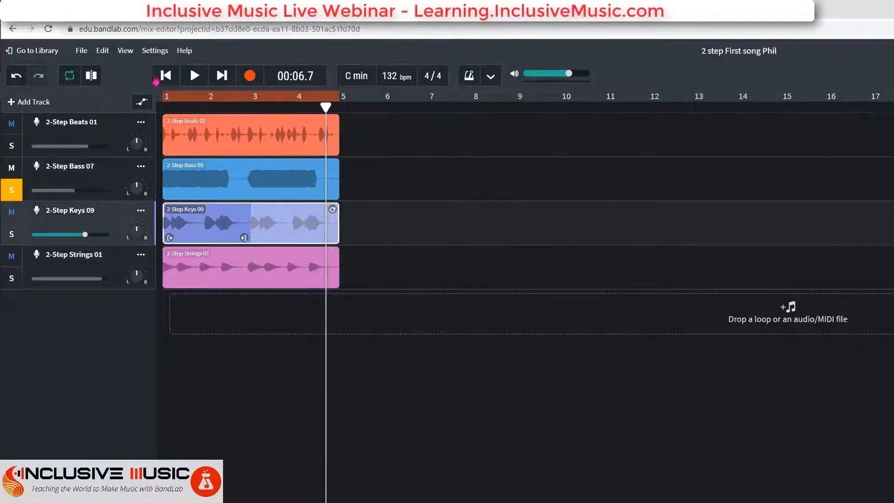
click(164, 74)
click(194, 75)
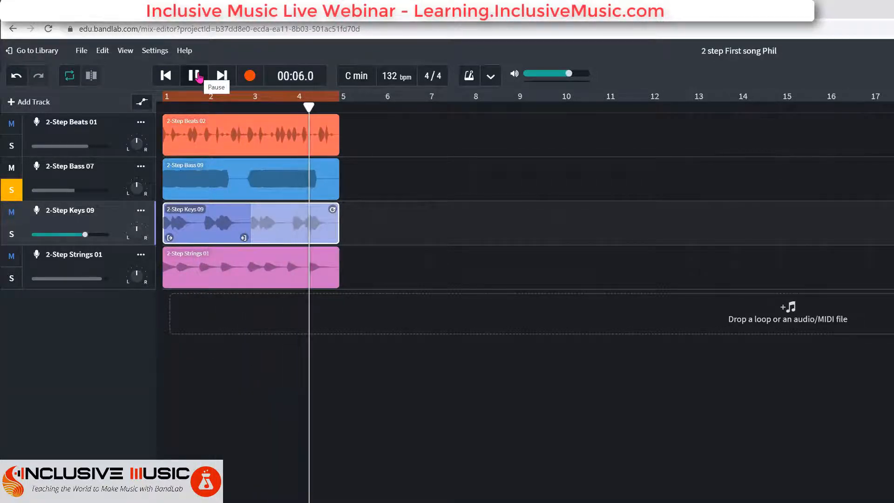
click(197, 77)
Solo the 2-Step Beats 01 track instead of Bass, listen to its loop, and clear the solo.
click(17, 192)
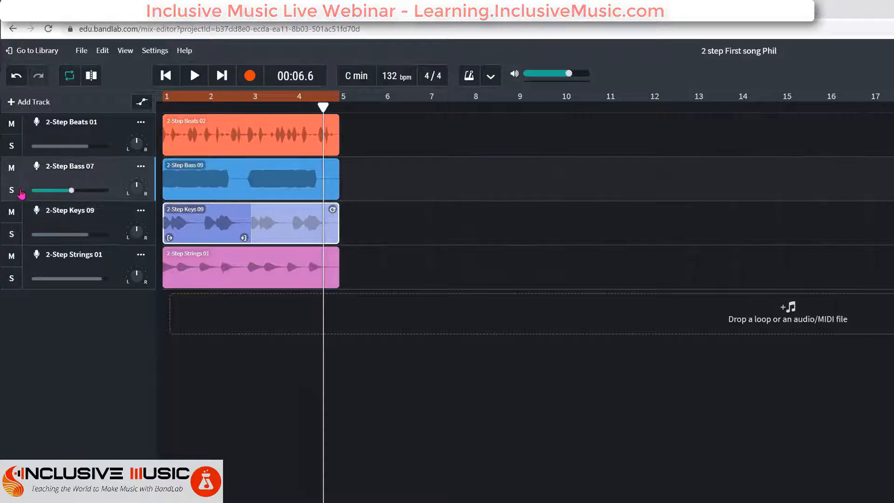
click(11, 145)
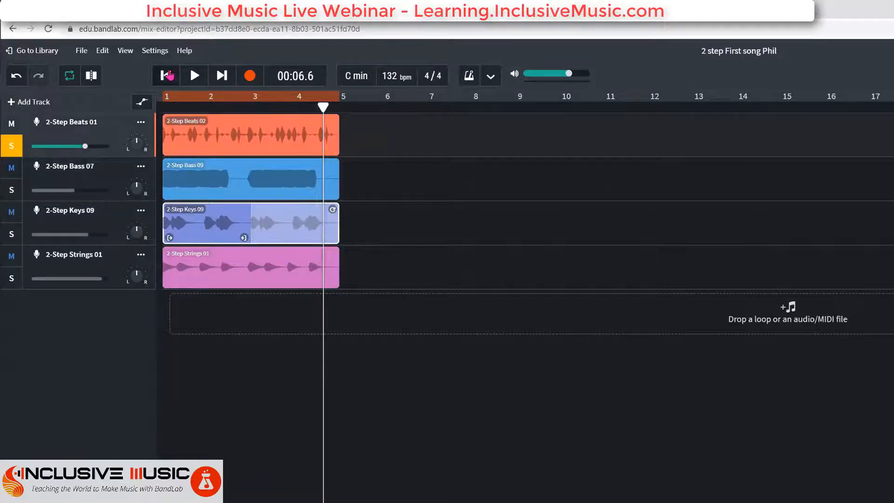
click(195, 76)
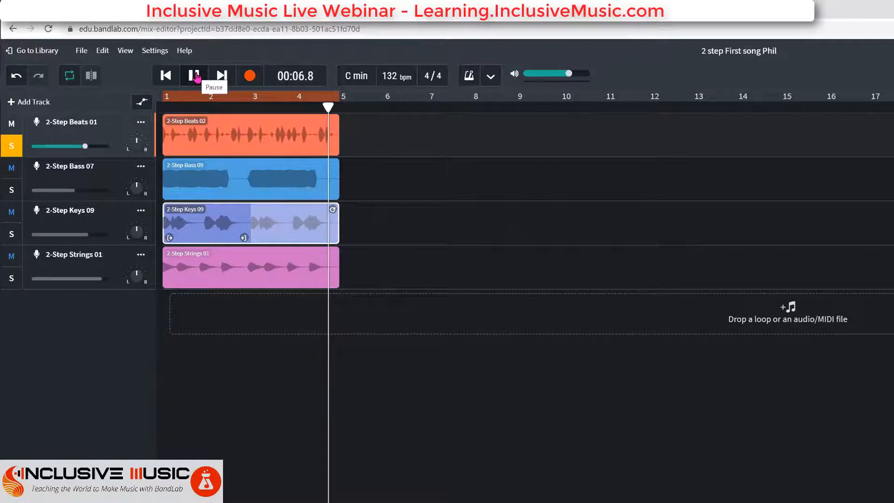
click(195, 76)
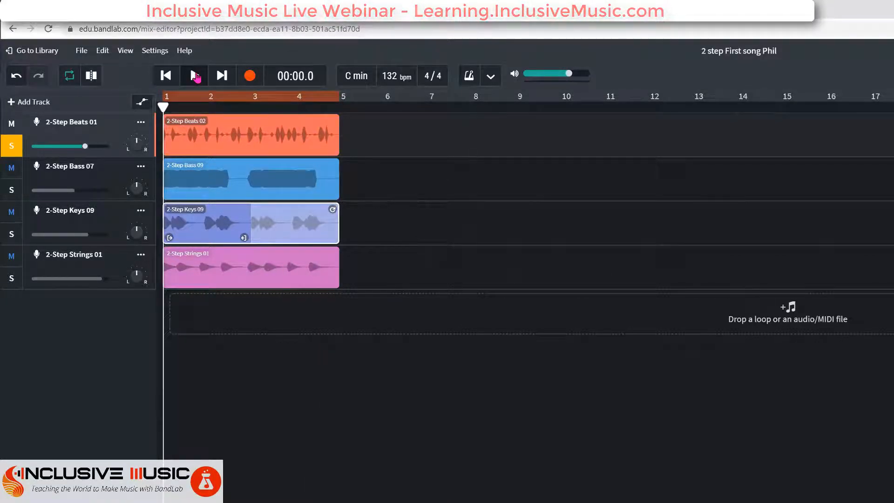
click(9, 154)
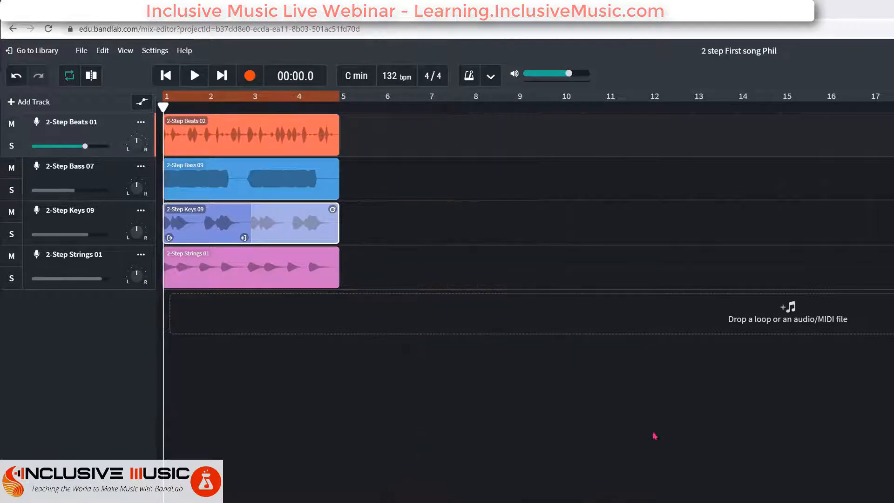
Mark bar 17 with the playhead and loop the Strings region from bar 1 out to bar 17.
click(582, 459)
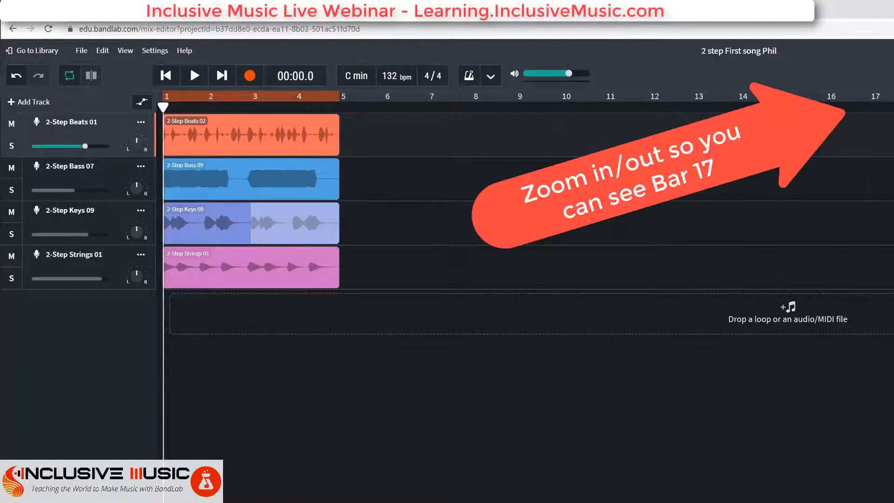
click(869, 108)
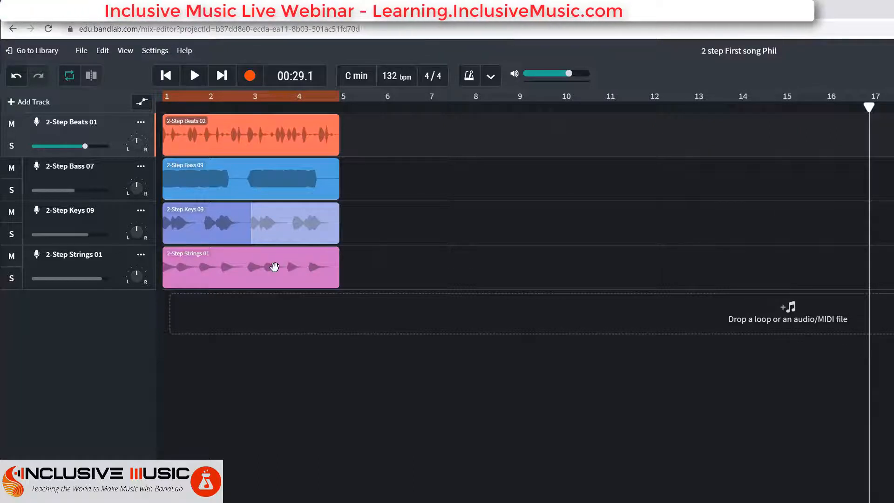
click(275, 268)
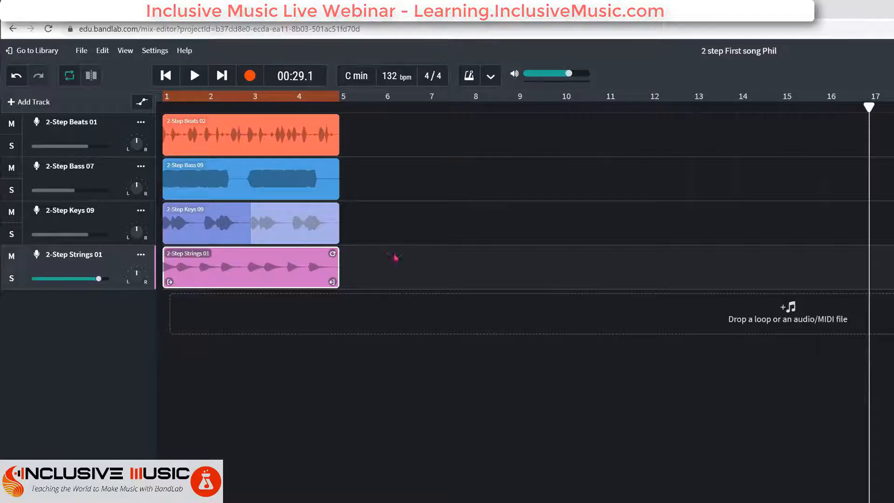
drag(394, 257, 849, 255)
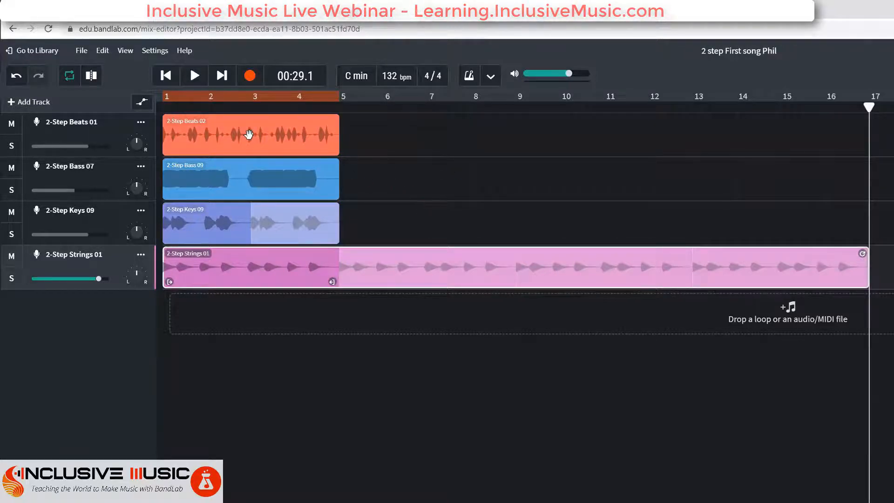
Move the Beats region to start at bar 5 and loop it out to bar 17.
click(249, 135)
drag(249, 135, 408, 125)
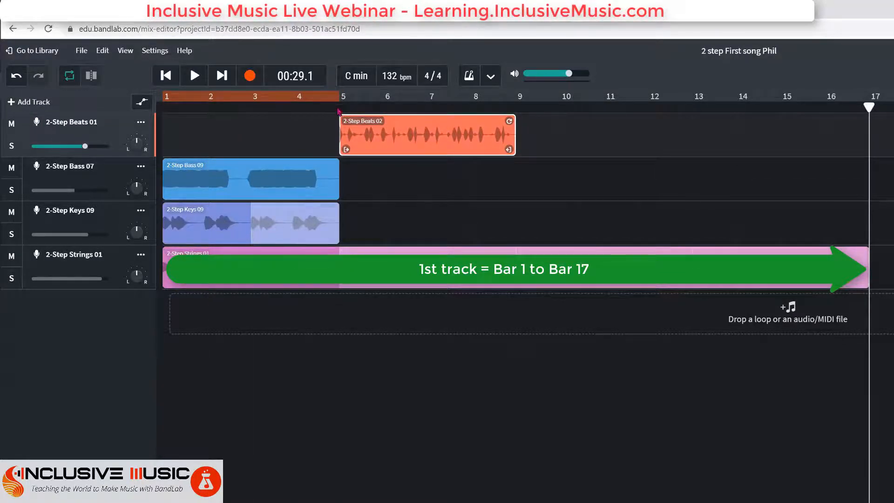
click(336, 103)
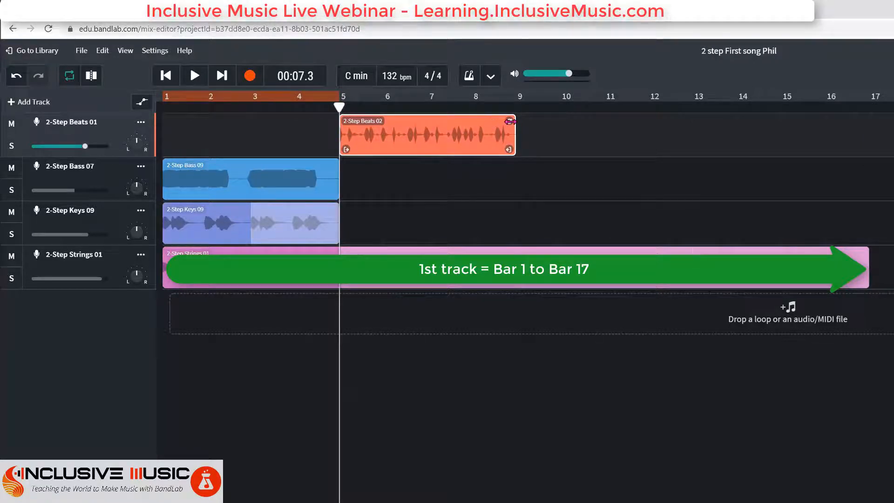
drag(521, 122, 852, 117)
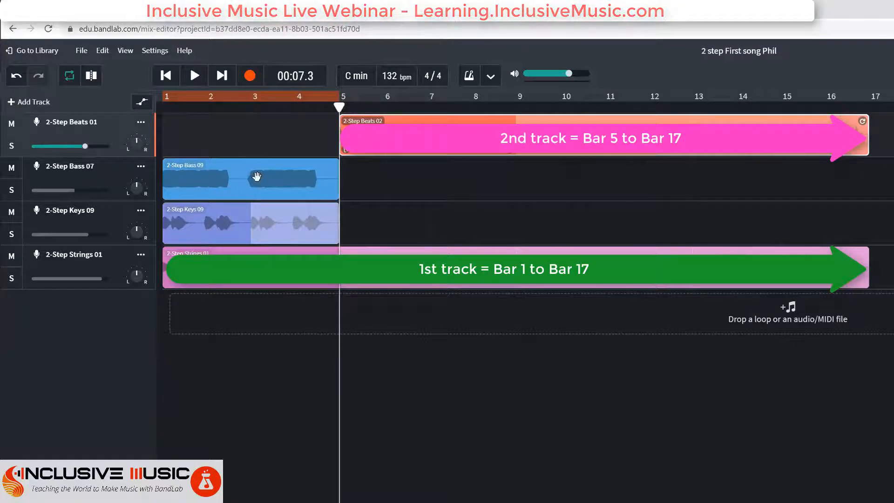
Move the Bass region to start at bar 9 and loop it out to bar 17.
click(256, 176)
drag(256, 176, 590, 168)
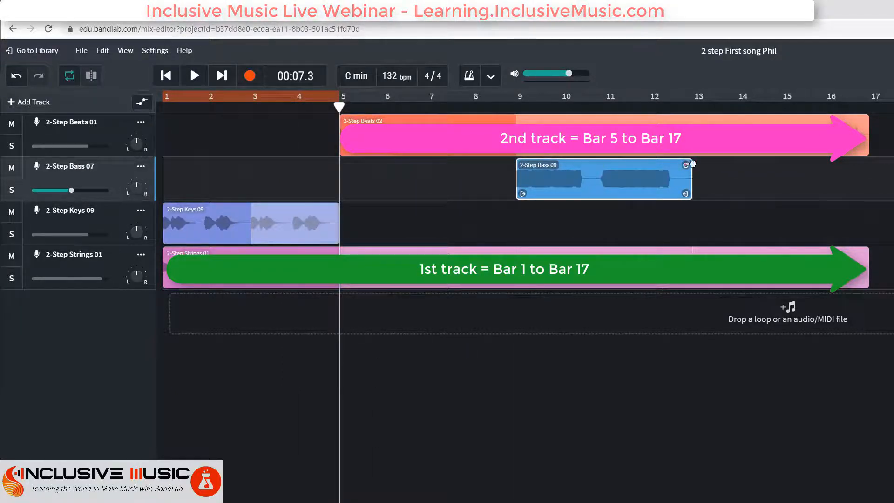
drag(692, 163, 850, 163)
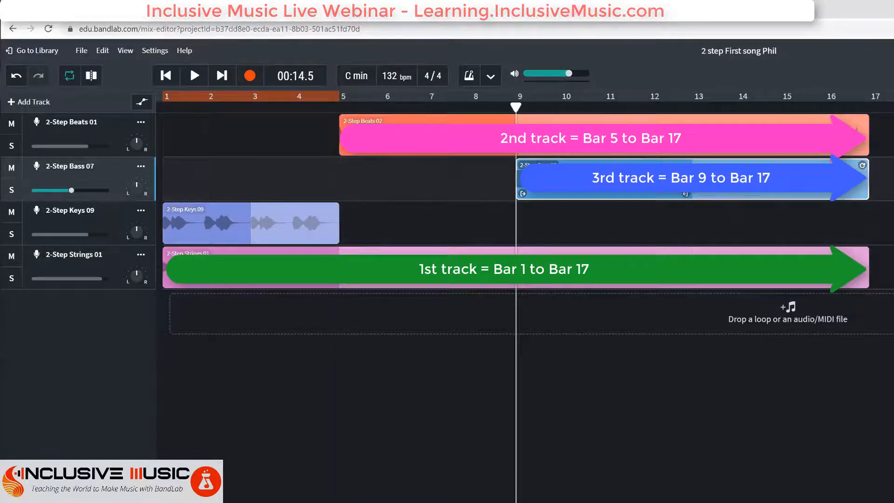
Move the looped Keys region so that it spans bar 13 to bar 17, checking both ends with the playhead.
click(869, 107)
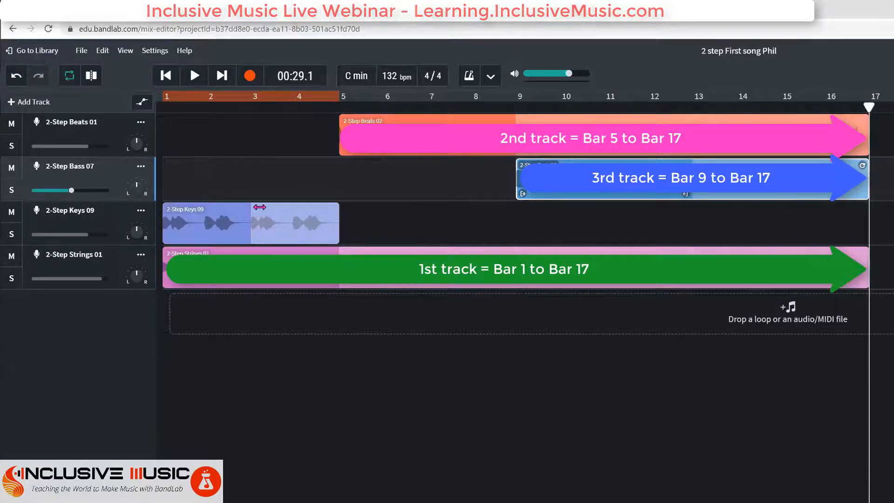
click(227, 221)
drag(227, 221, 739, 207)
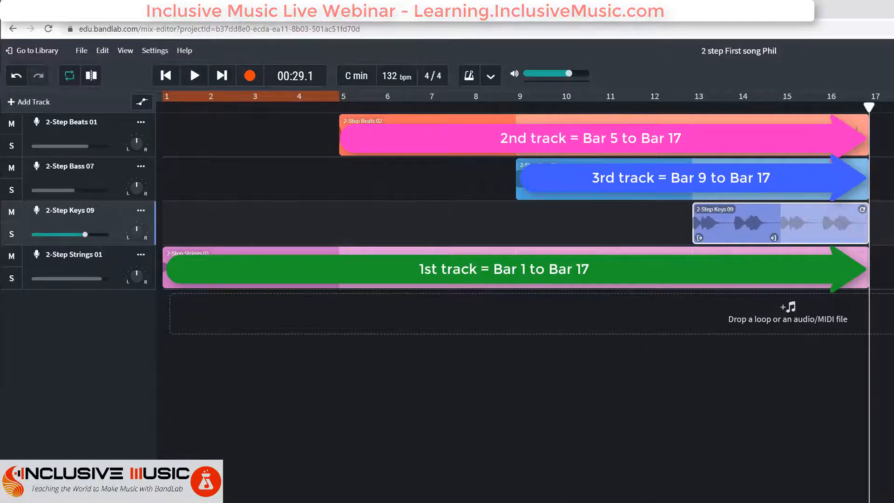
click(691, 108)
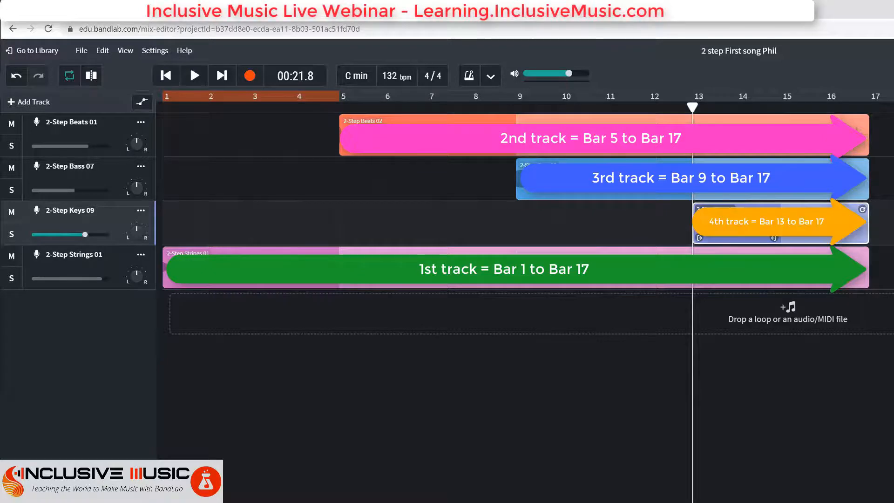
Reorder the tracks so that 2-Step Strings 01 sits above the Beats, Bass and Keys tracks.
click(108, 274)
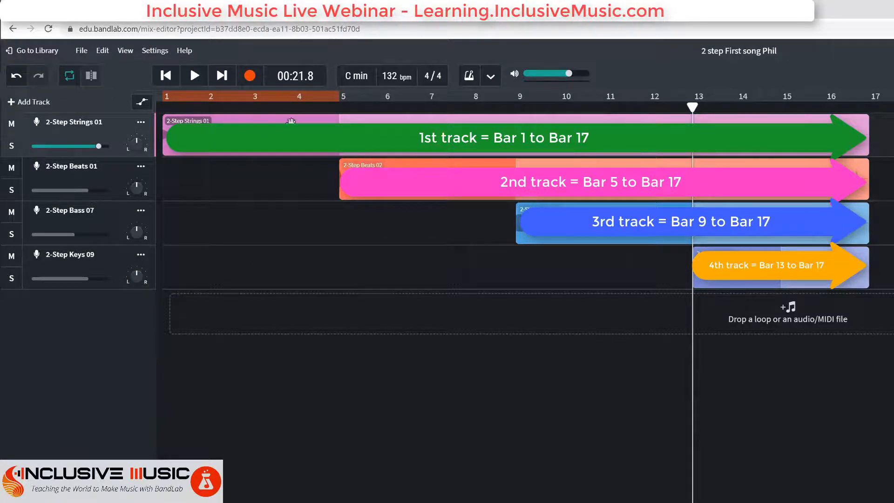
Extend the cycle range from bar 5 to bar 17 and play back the layered arrangement.
click(342, 112)
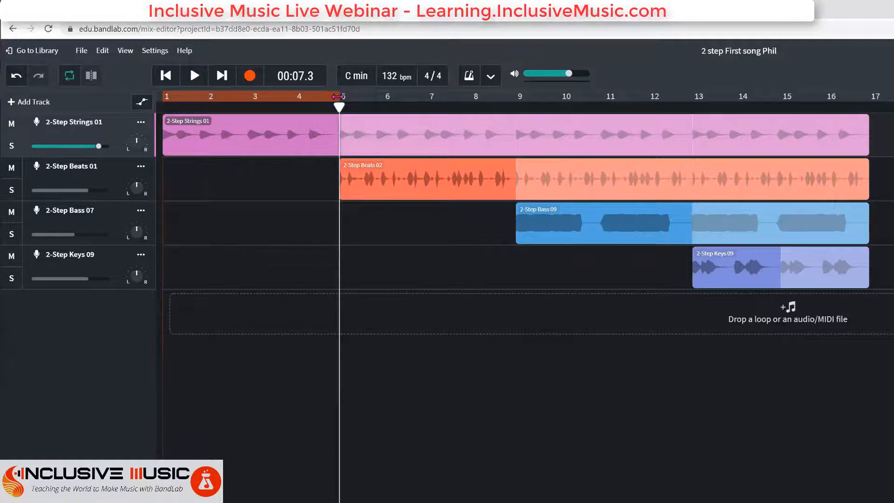
drag(338, 96, 859, 99)
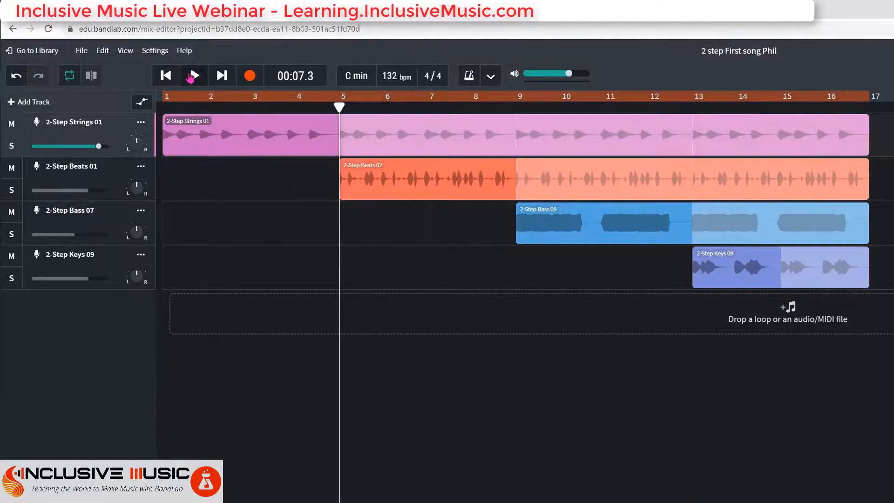
click(190, 76)
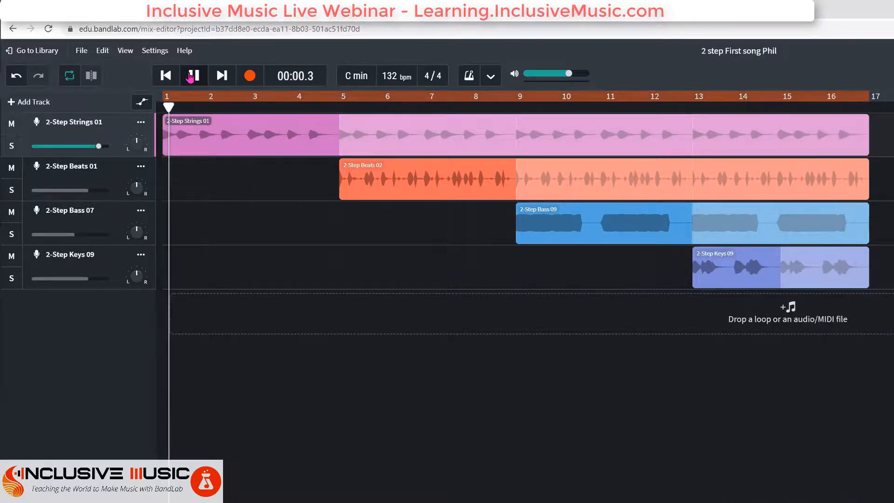
click(192, 76)
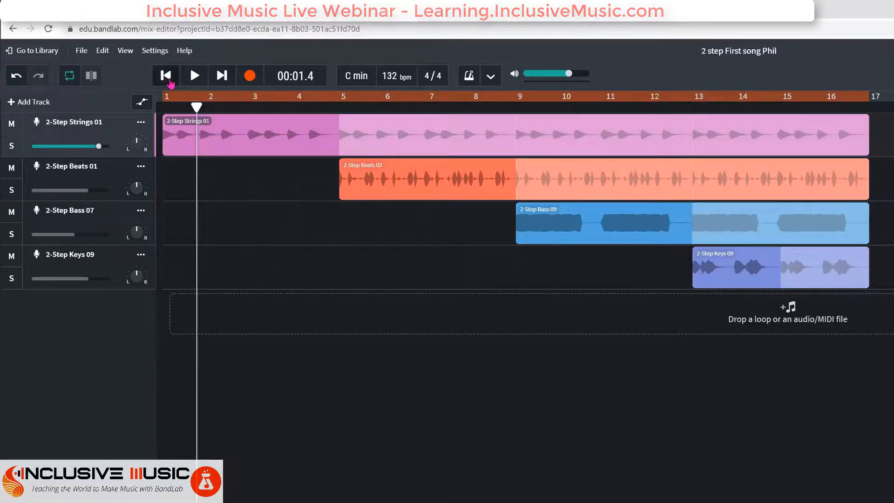
click(169, 80)
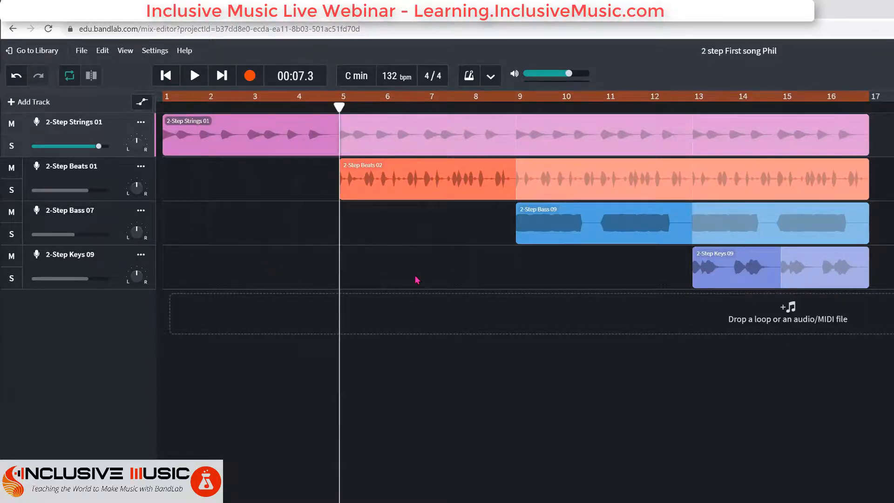